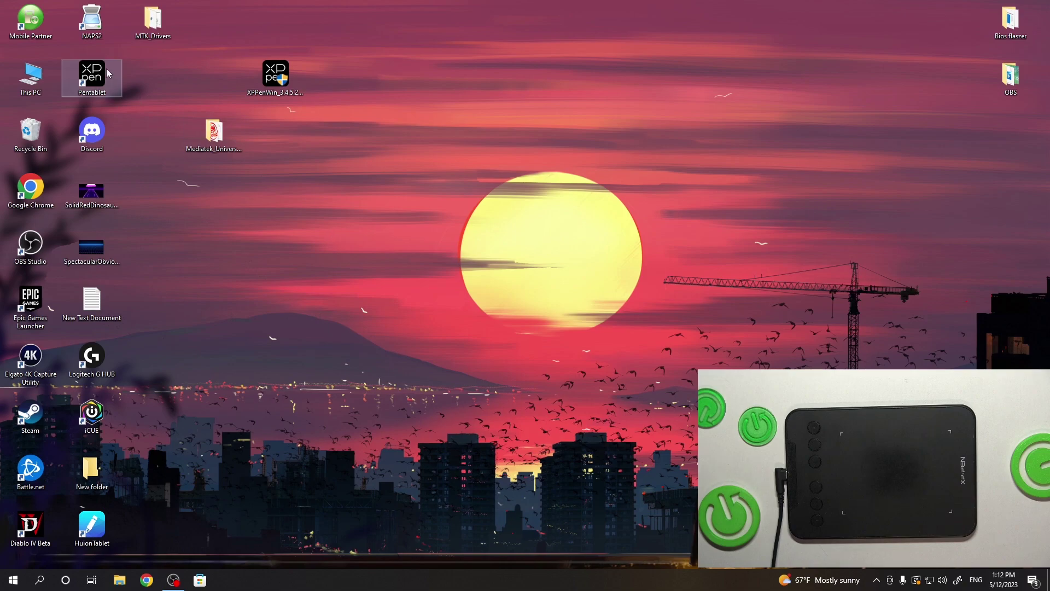
# - Launch XP-Pen Pentablet from its desktop shortcut and show the Deco mini4 Pen settings
pyautogui.click(91, 76)
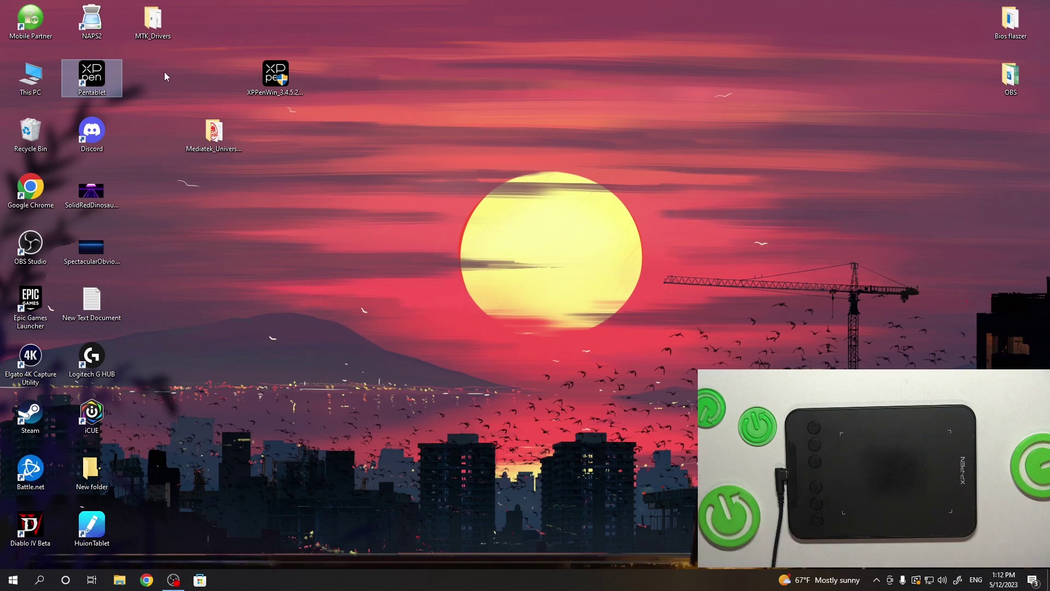
pyautogui.click(229, 272)
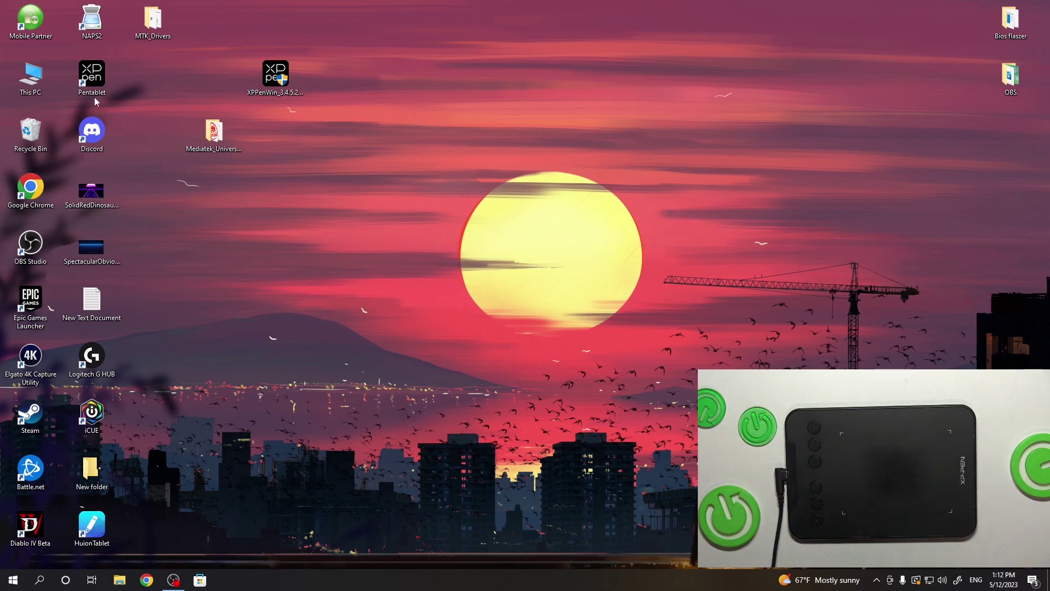
pyautogui.doubleClick(105, 80)
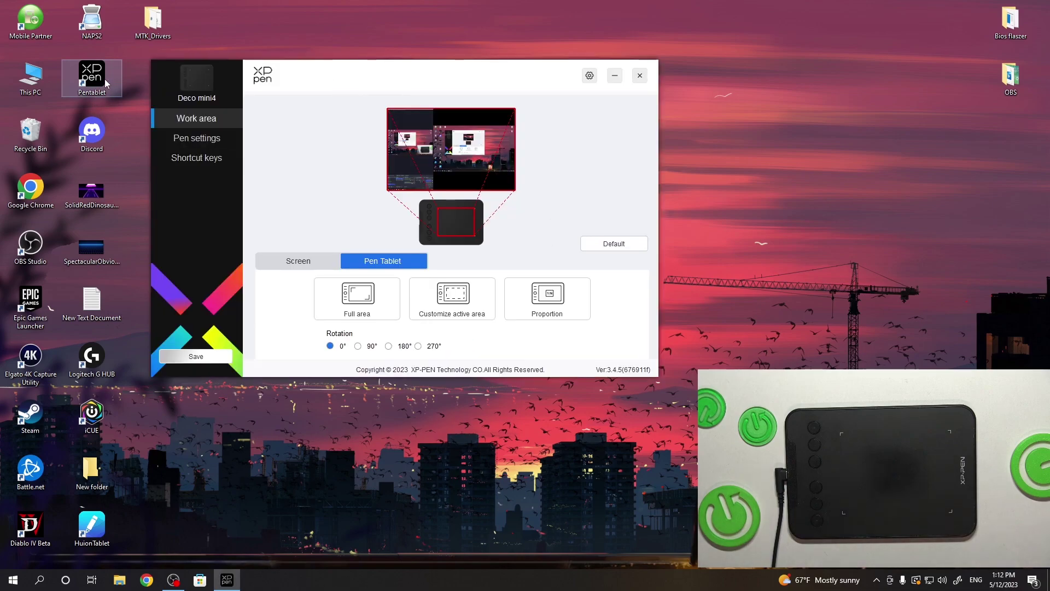
pyautogui.click(220, 141)
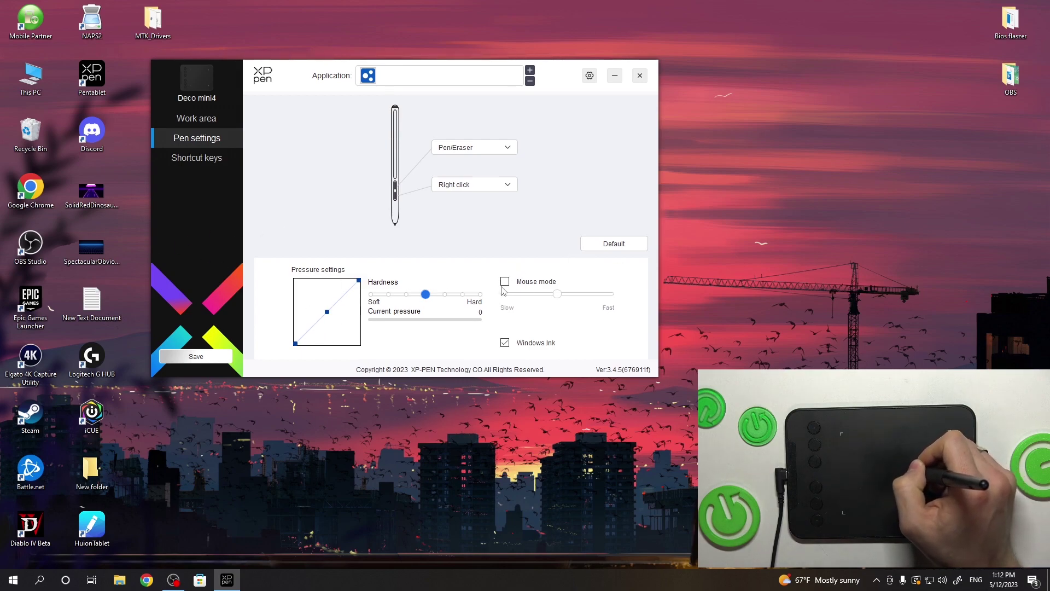
# - Enable Mouse mode, then check that pen taps register in the Current pressure readout
pyautogui.click(505, 281)
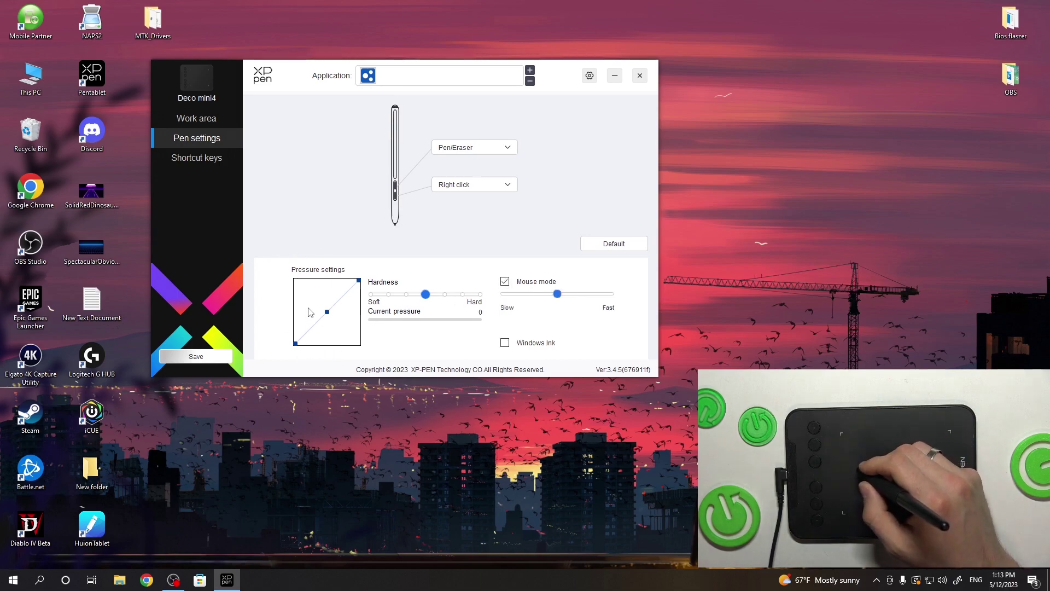
pyautogui.click(311, 305)
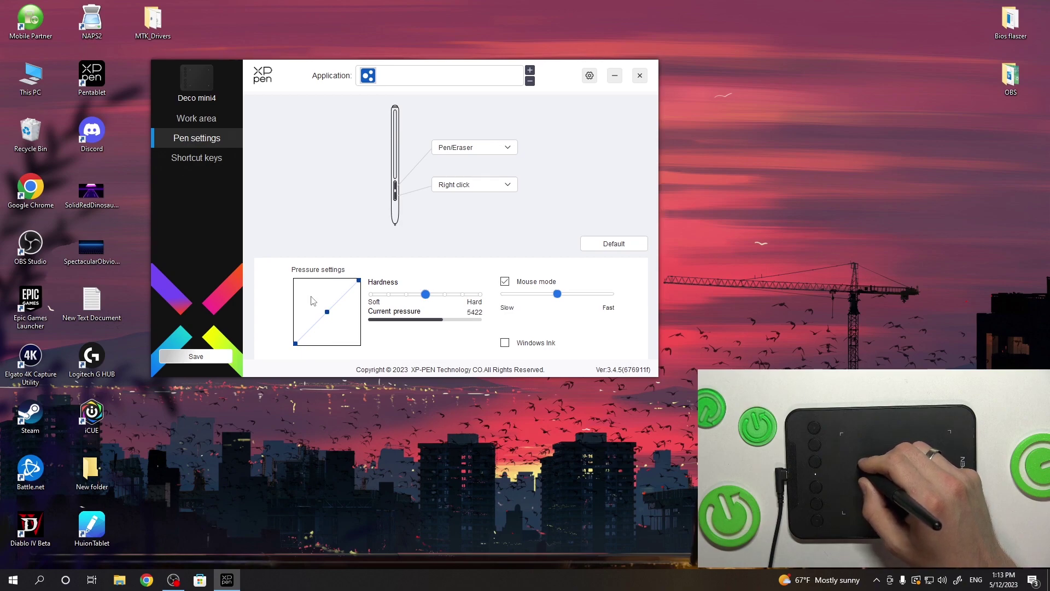
pyautogui.click(335, 287)
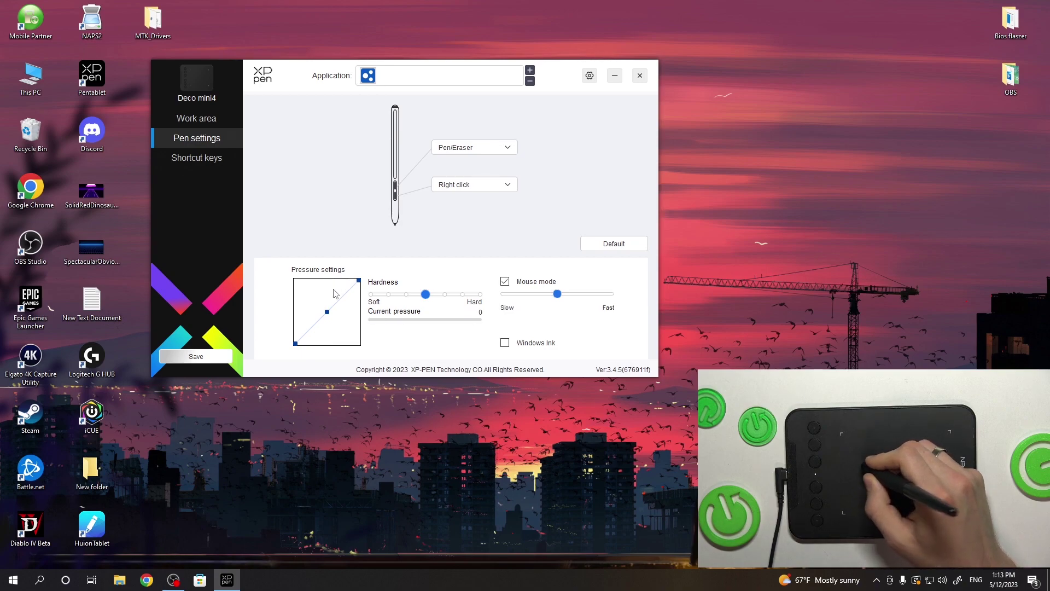
pyautogui.click(338, 311)
pyautogui.click(340, 309)
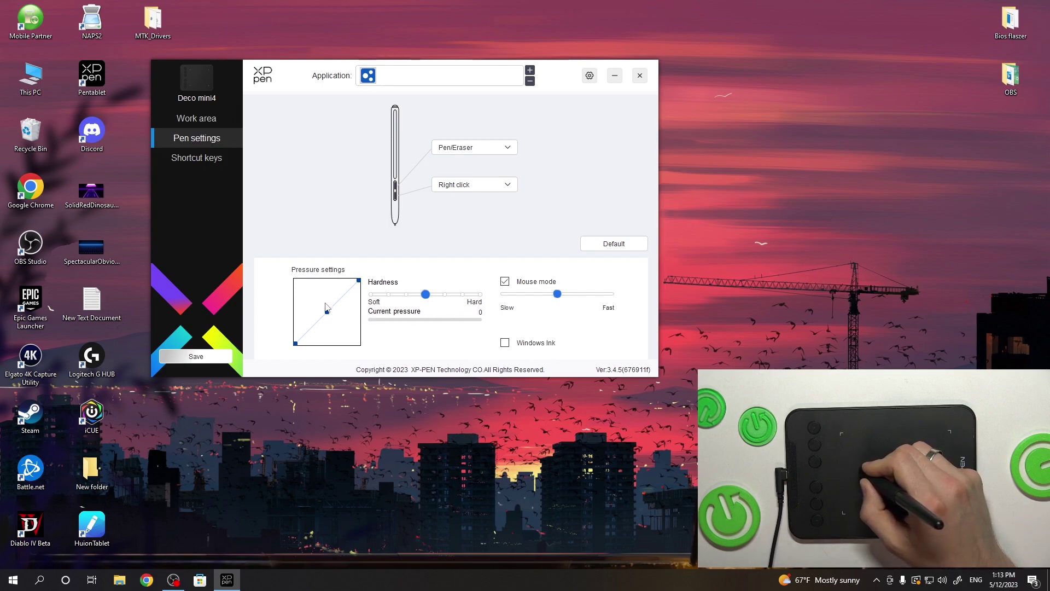
pyautogui.click(327, 308)
pyautogui.click(329, 306)
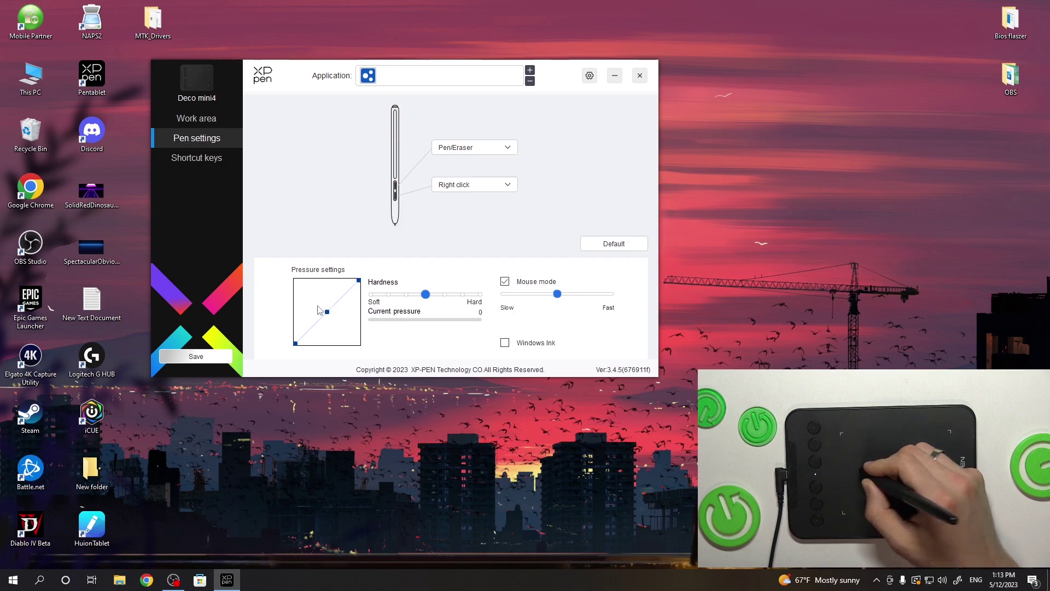
pyautogui.click(320, 372)
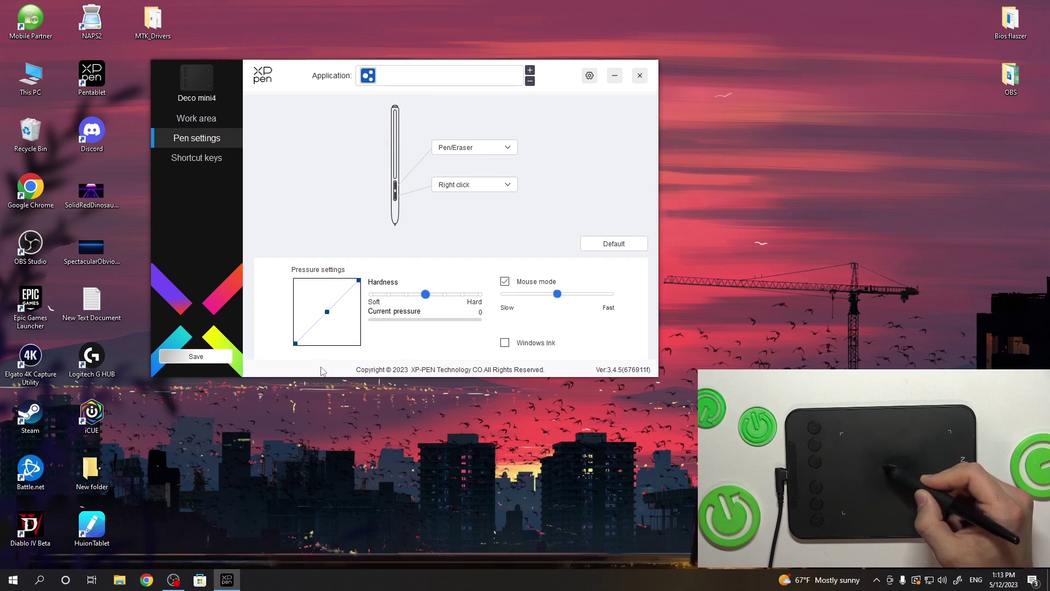
# - Move the Hardness slider toward Hard and test the harder pressure response with pen strokes
pyautogui.click(427, 302)
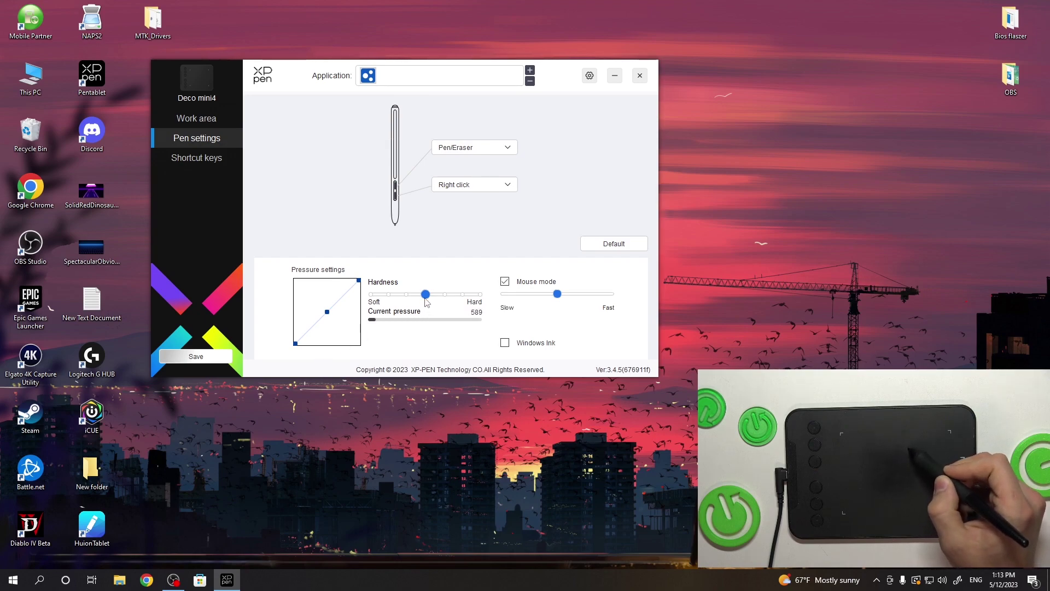
pyautogui.click(427, 300)
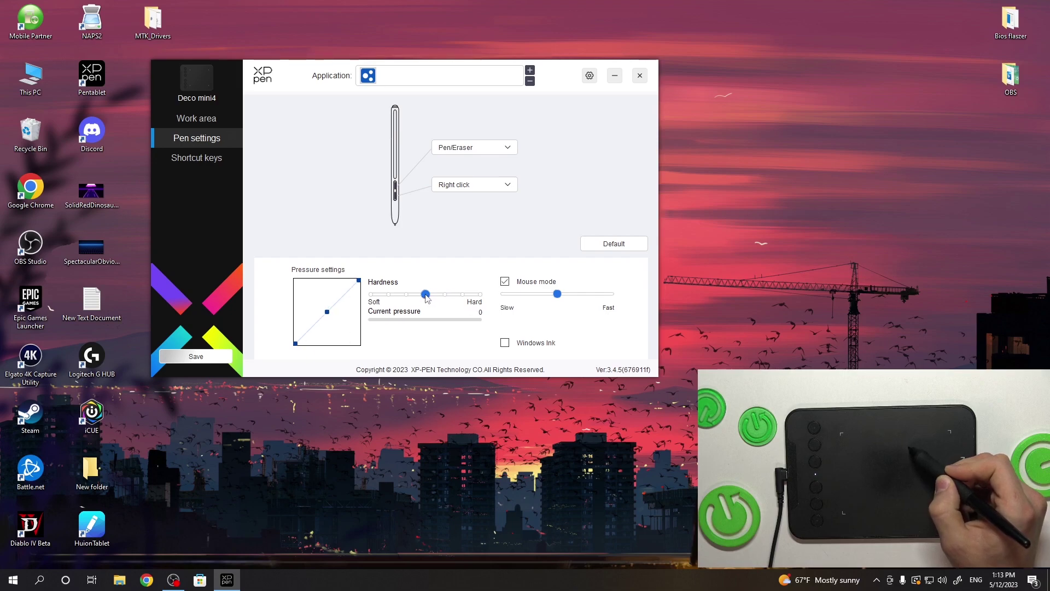
pyautogui.moveTo(427, 297); pyautogui.dragTo(442, 297)
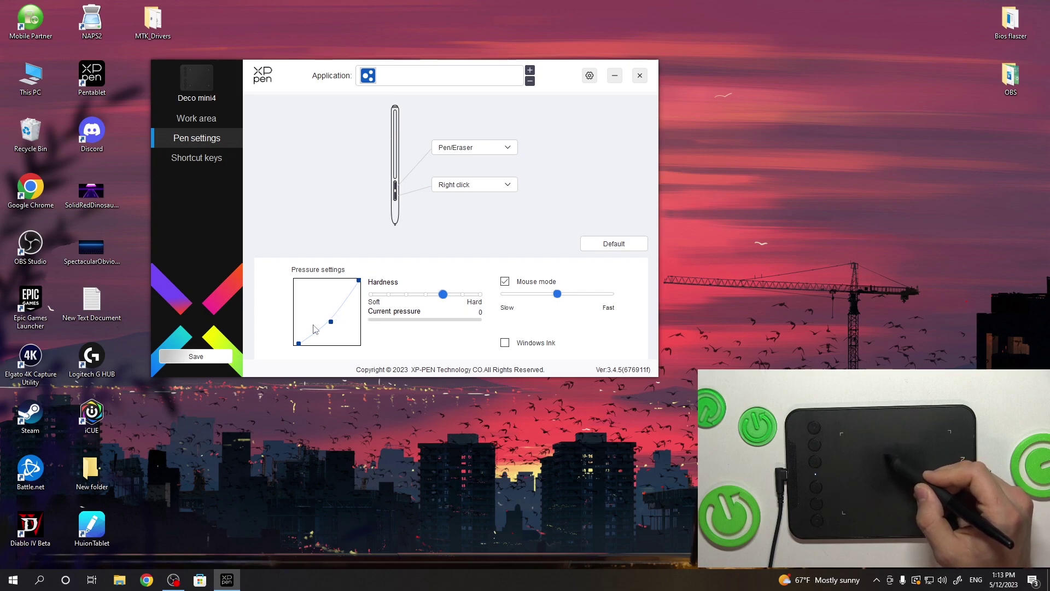
pyautogui.moveTo(338, 311)
pyautogui.mouseDown()
pyautogui.moveTo(322, 328)
pyautogui.moveTo(326, 310)
pyautogui.mouseUp()
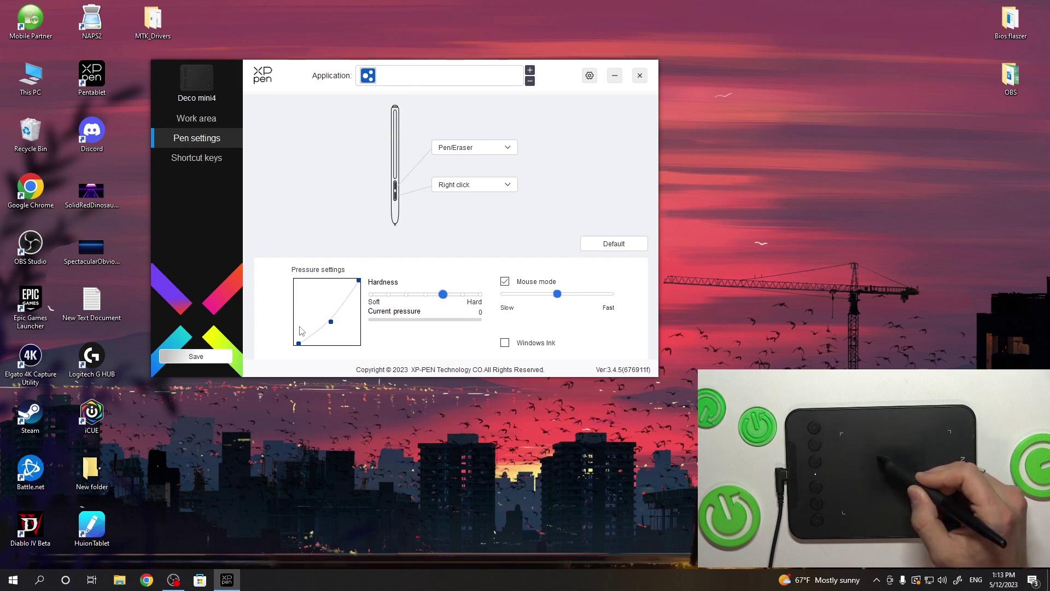
pyautogui.moveTo(305, 325)
pyautogui.mouseDown()
pyautogui.moveTo(325, 323)
pyautogui.moveTo(316, 327)
pyautogui.mouseUp()
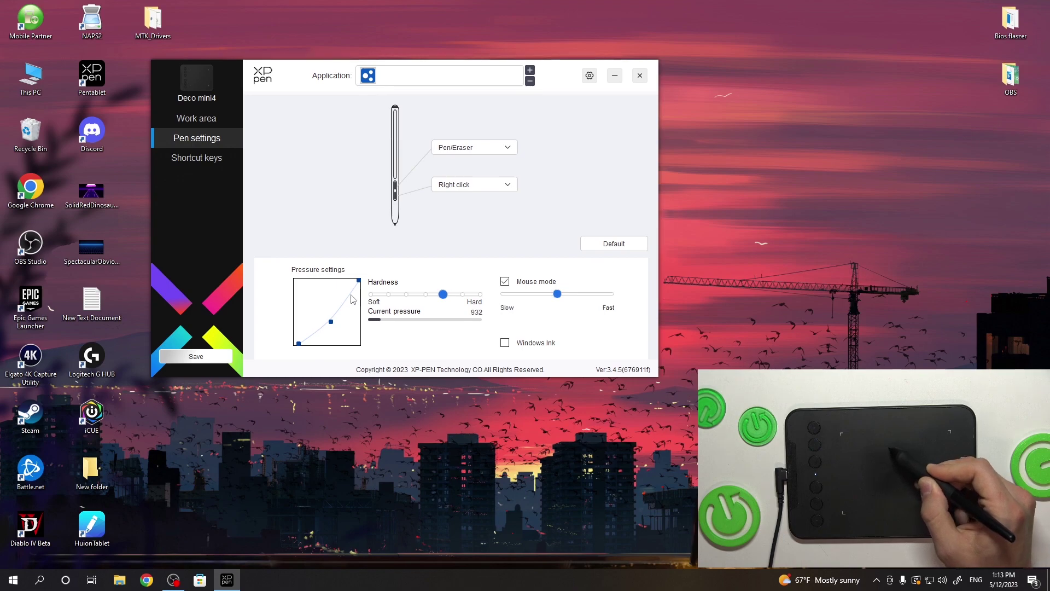
pyautogui.moveTo(313, 326); pyautogui.dragTo(316, 336)
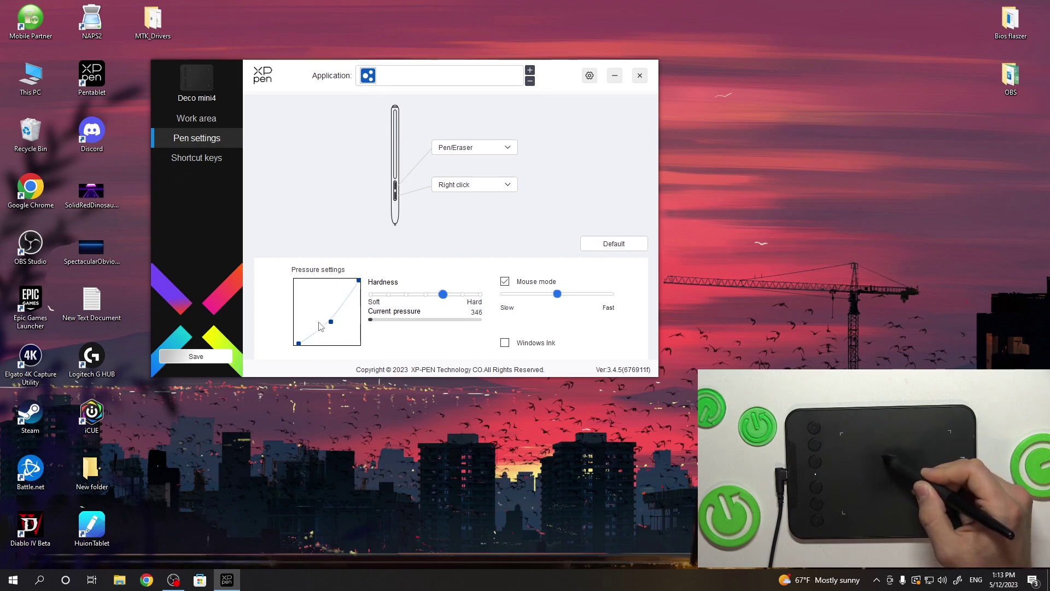
# - Push Hardness nearly to the hard end and retest the Current pressure bar
pyautogui.moveTo(347, 285); pyautogui.dragTo(460, 296)
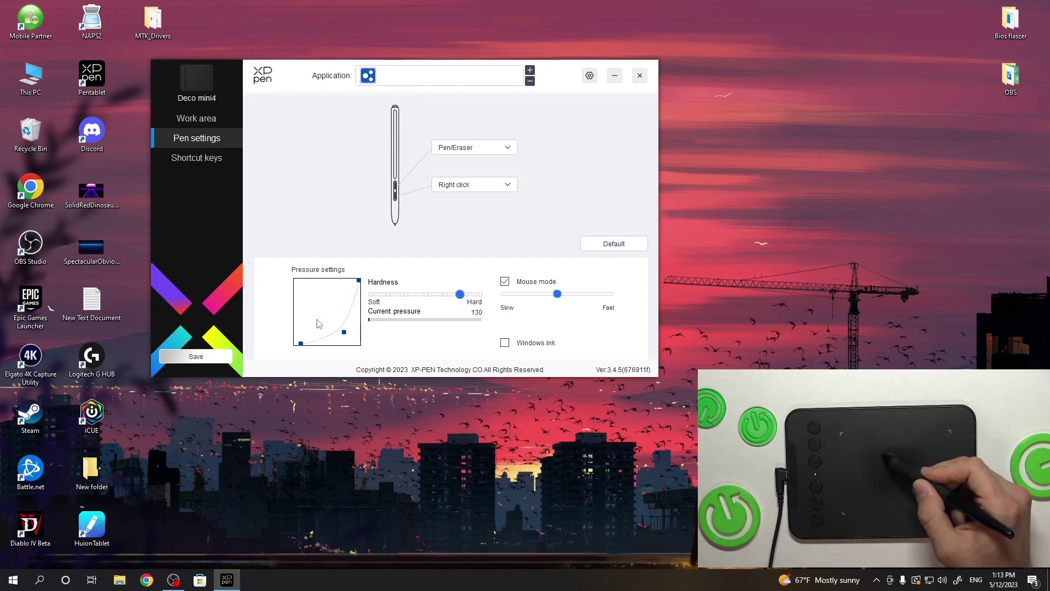
pyautogui.moveTo(319, 324); pyautogui.dragTo(322, 307)
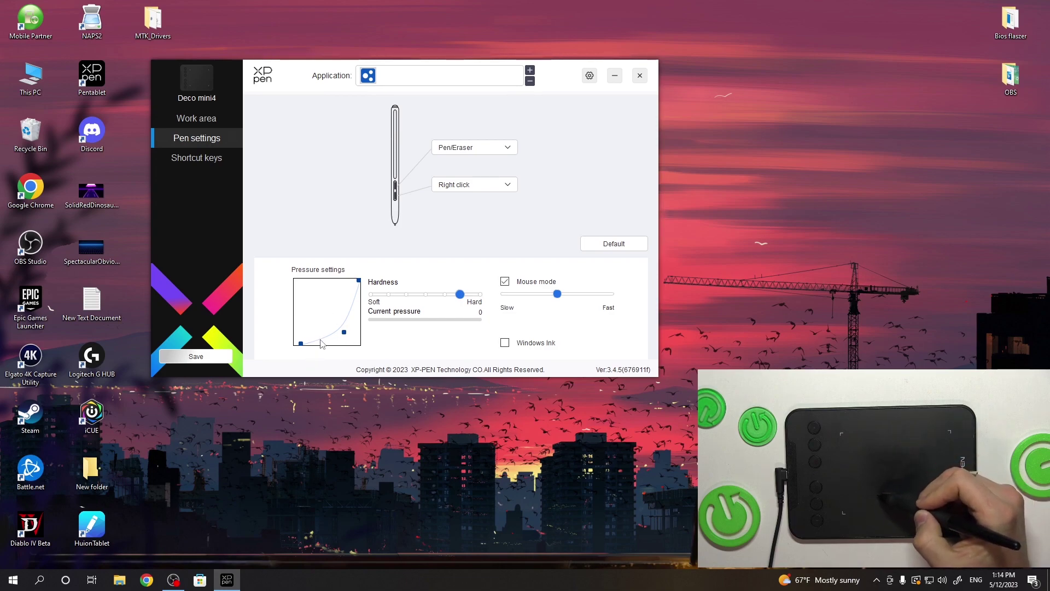
pyautogui.moveTo(320, 346)
pyautogui.mouseDown()
pyautogui.moveTo(319, 326)
pyautogui.moveTo(334, 345)
pyautogui.moveTo(300, 336)
pyautogui.mouseUp()
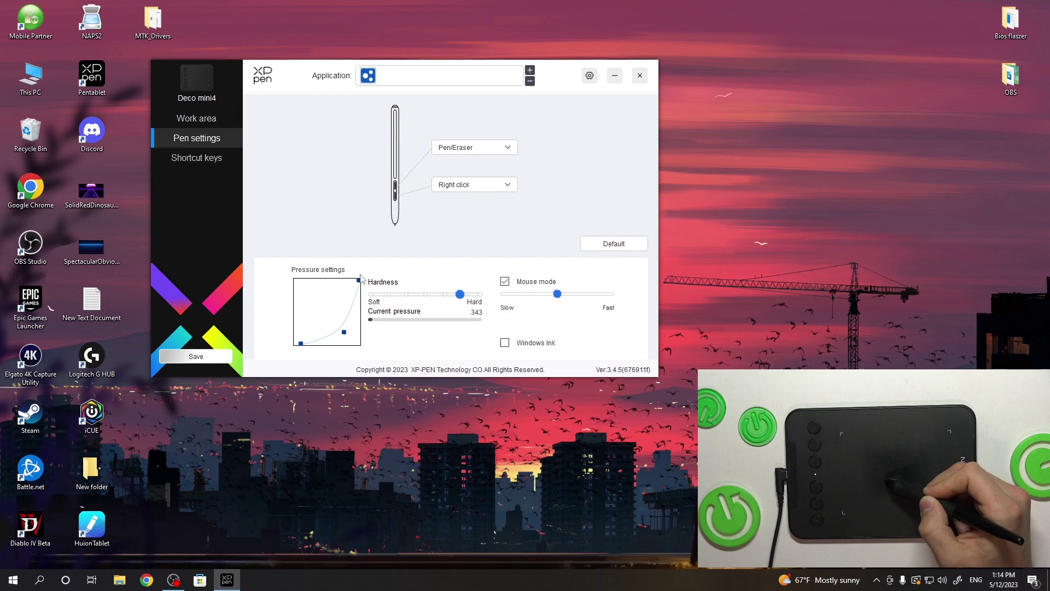